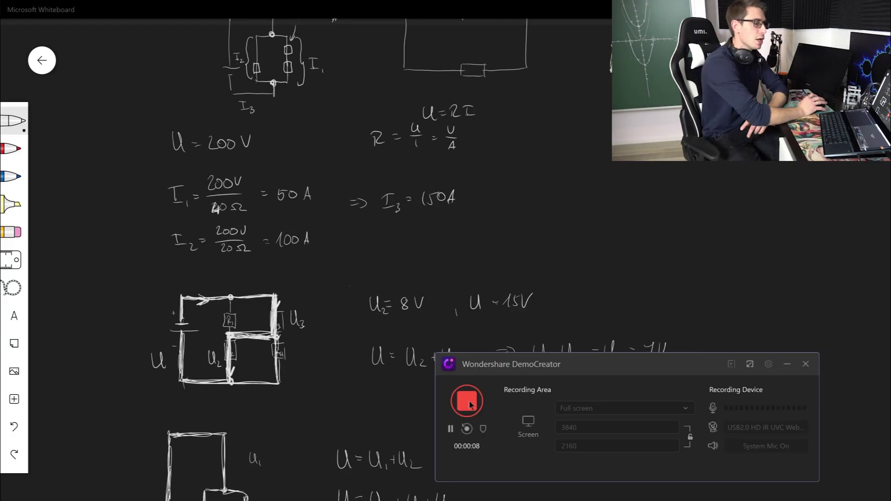
Step: Stop the whiteboard recording and place the recorded clip on the timeline
left_click(468, 403)
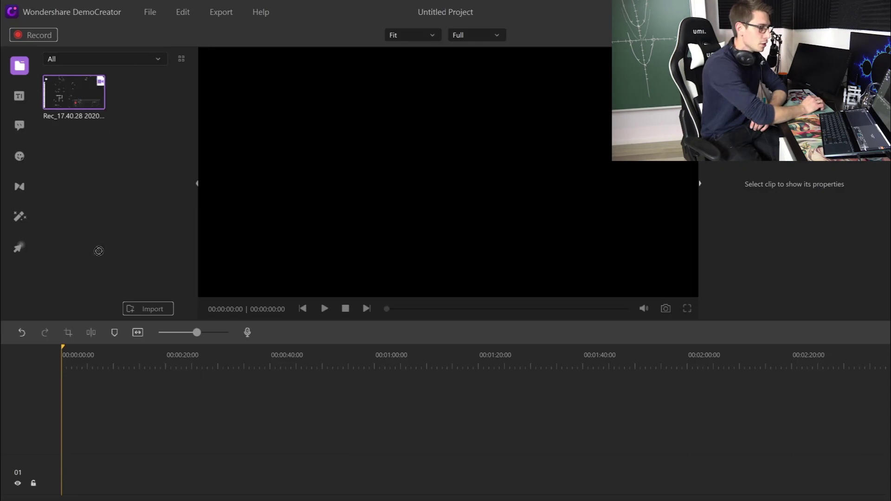
left_click_drag(89, 459, 61, 469)
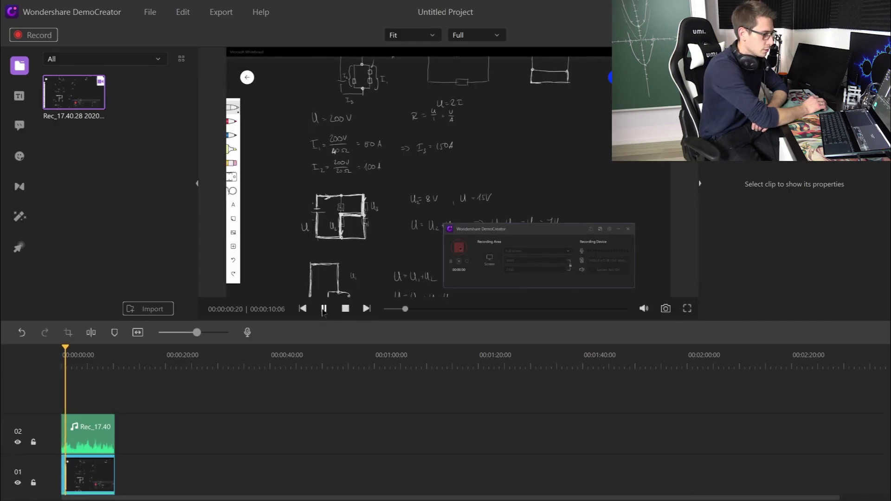
left_click(324, 309)
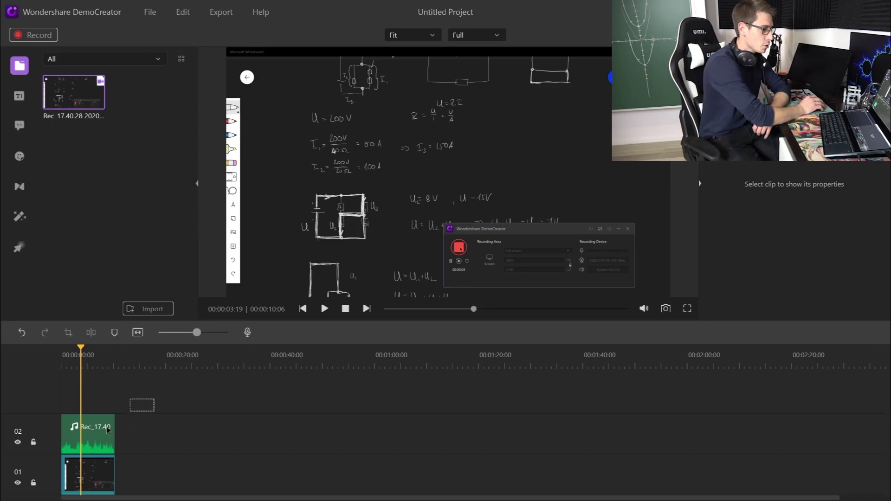
left_click(106, 430)
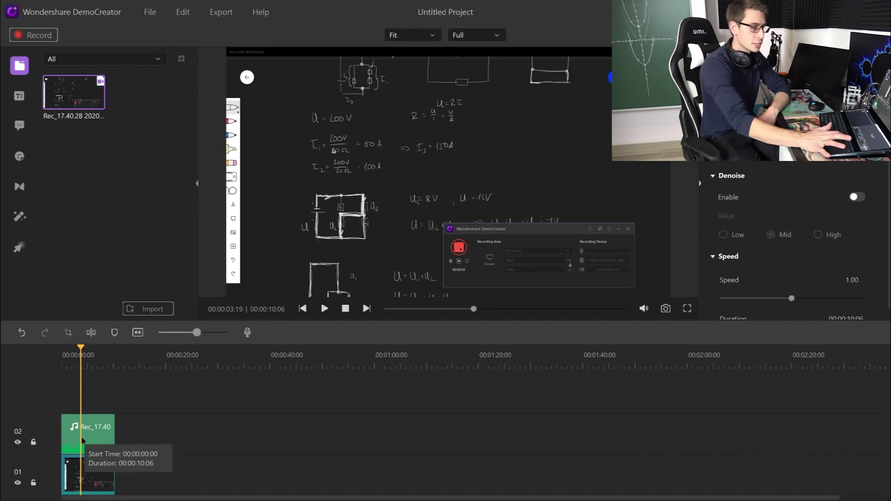
key("Delete")
key("ctrl+z")
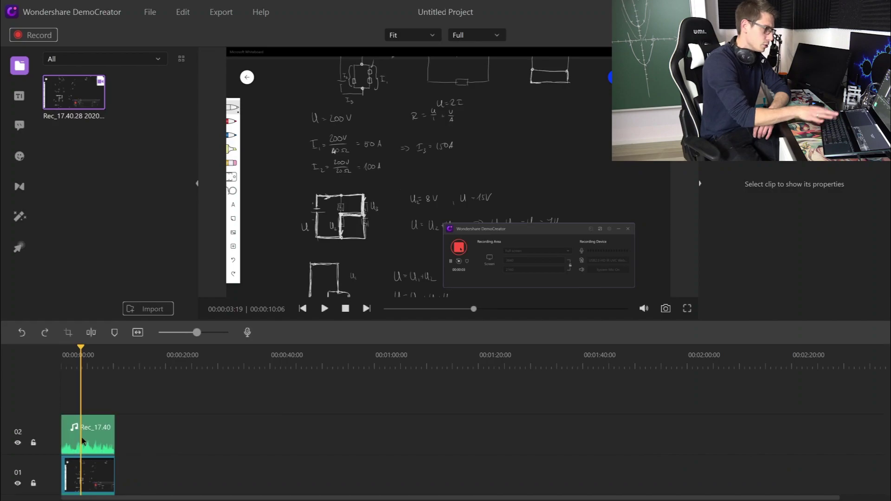
right_click(82, 440)
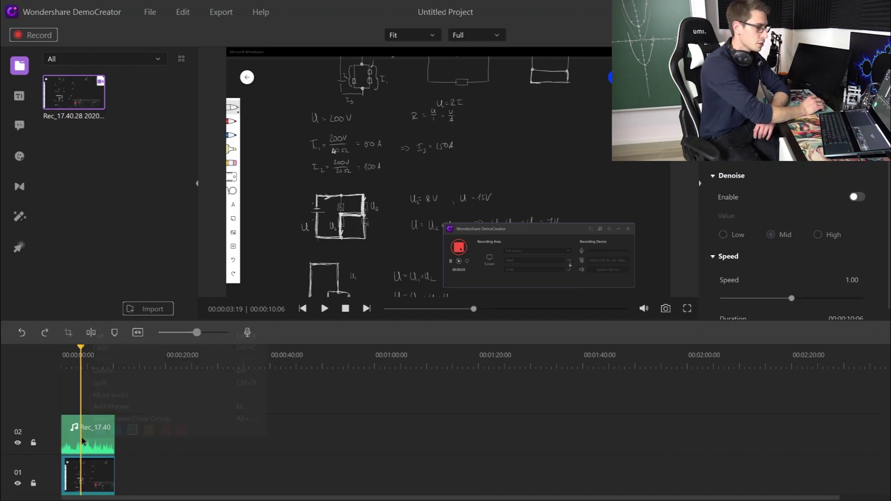
left_click(121, 370)
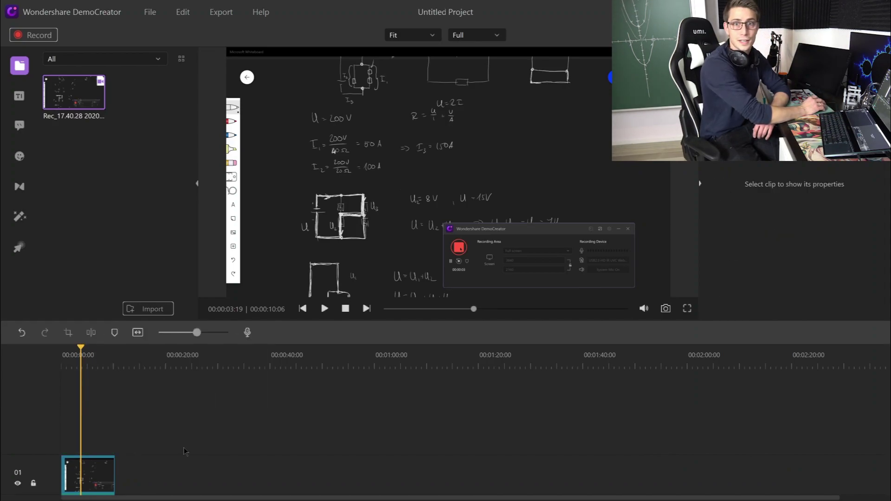
key("ctrl+z")
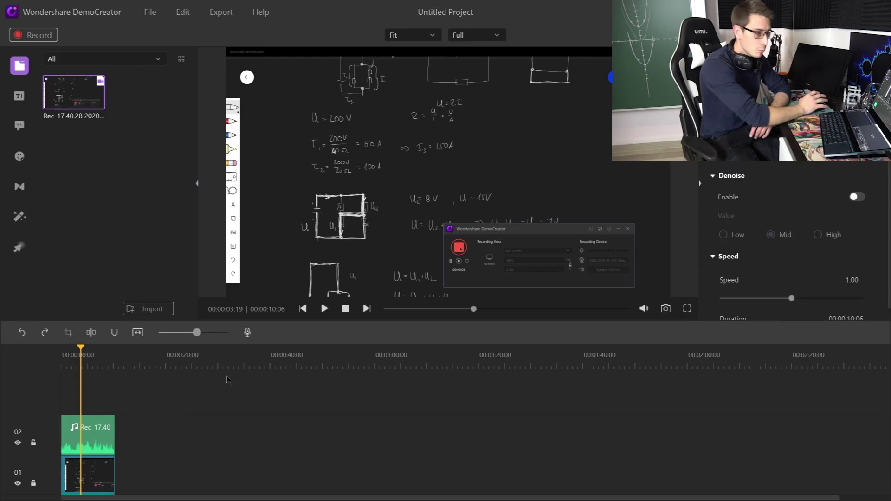
Step: Cut the 00:00:08:10–00:00:08:20 piece out of the microphone audio and play back the edit
mouse_move(204, 331)
left_mouse_down()
mouse_move(193, 332)
mouse_move(217, 333)
left_mouse_up()
left_click(206, 361)
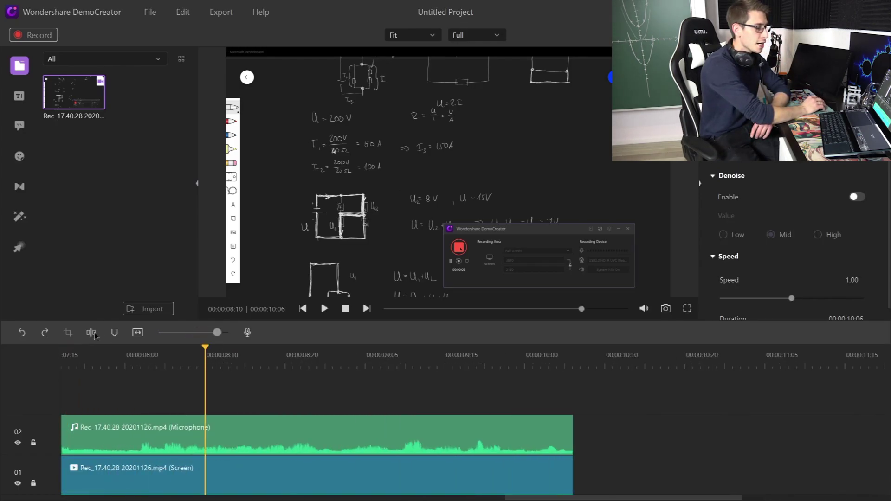
left_click(91, 332)
left_click(286, 367)
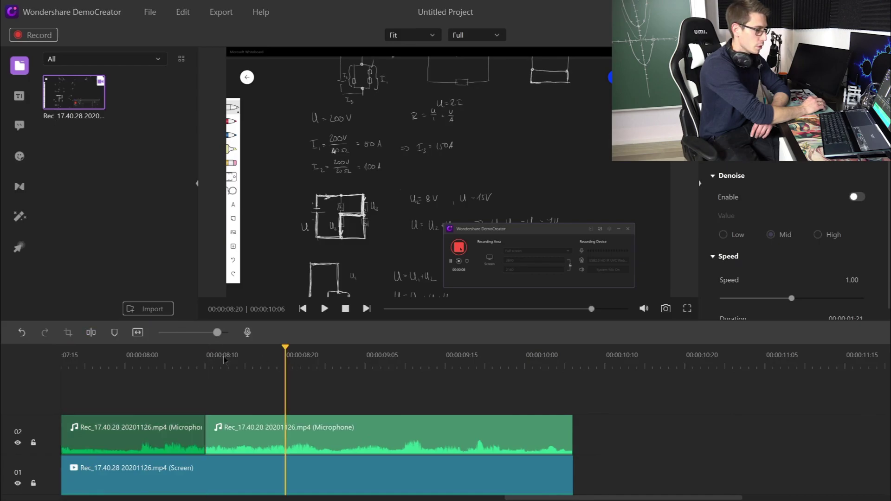
left_click(92, 333)
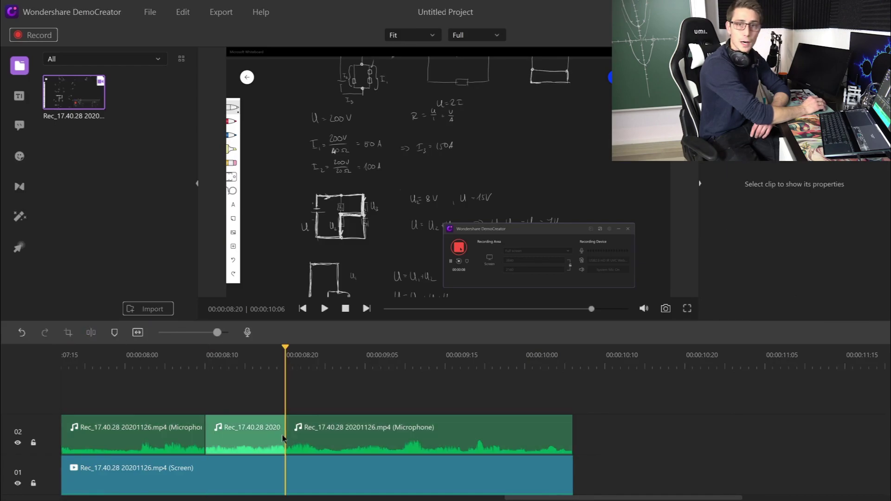
key("Delete")
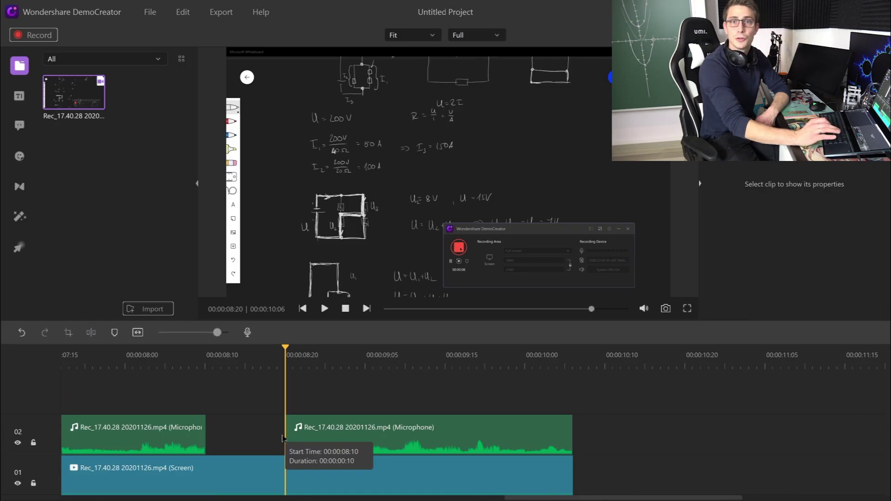
left_click(324, 308)
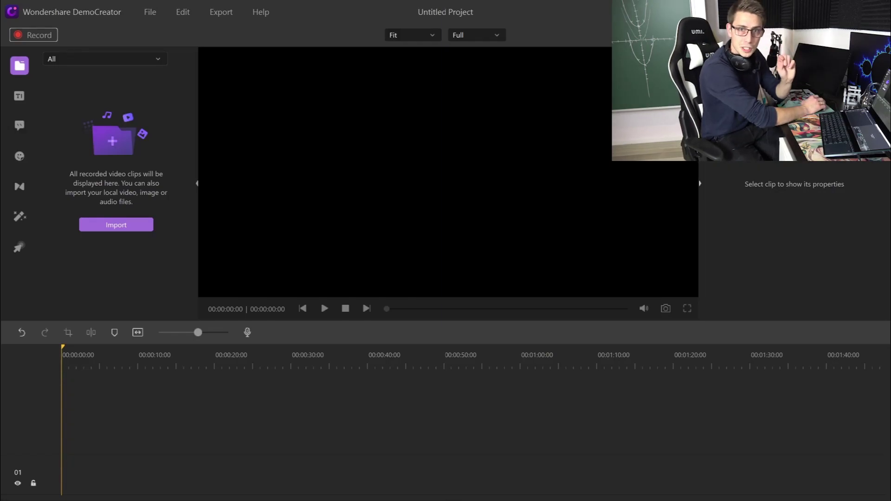
Step: Import Zach.mp4 and place it on track 01 of the timeline
left_click(122, 223)
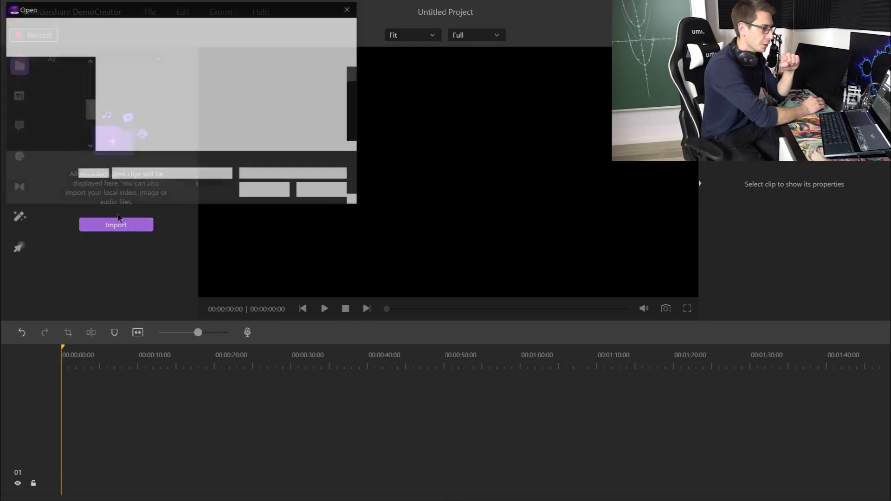
scroll(45, 99, "up", 3)
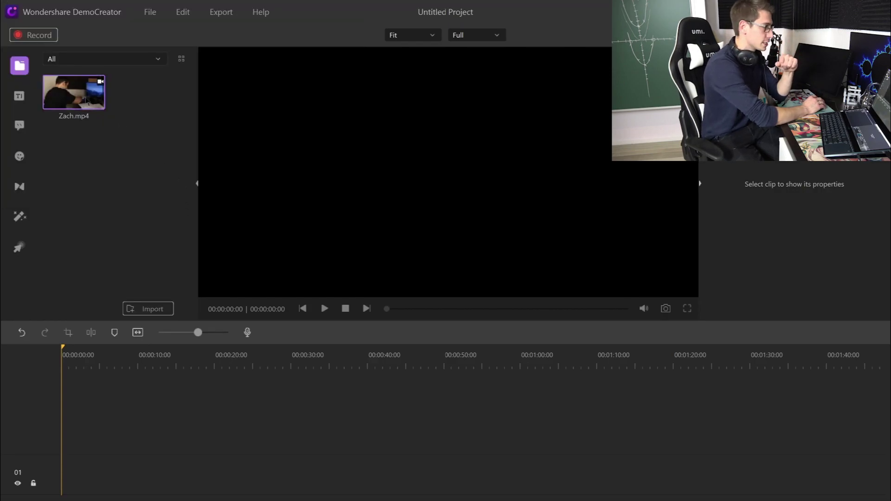
left_click_drag(79, 103, 69, 476)
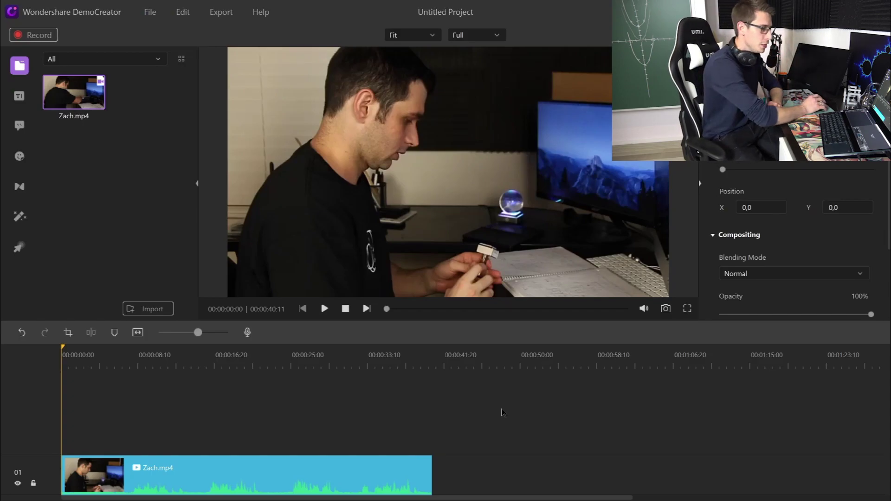
Step: Detach Zach.mp4's audio and delete the detached audio clip from track 02
right_click(376, 475)
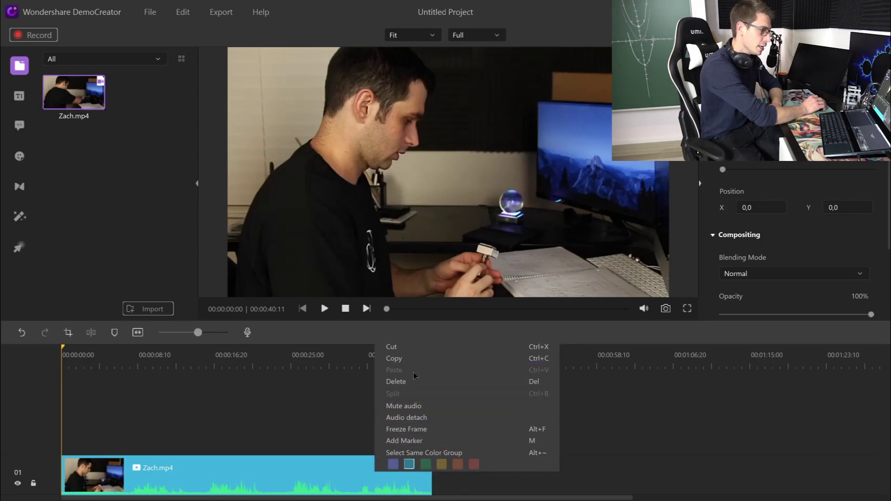
left_click(416, 417)
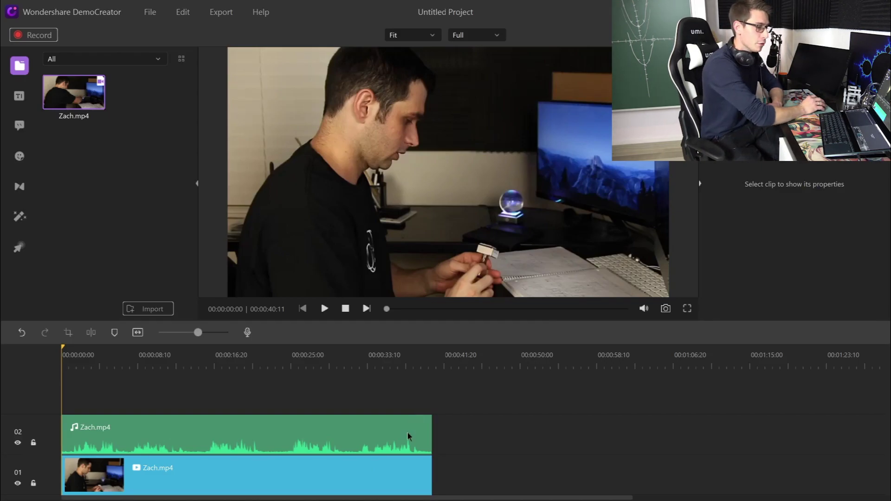
left_click(407, 434)
key("Delete")
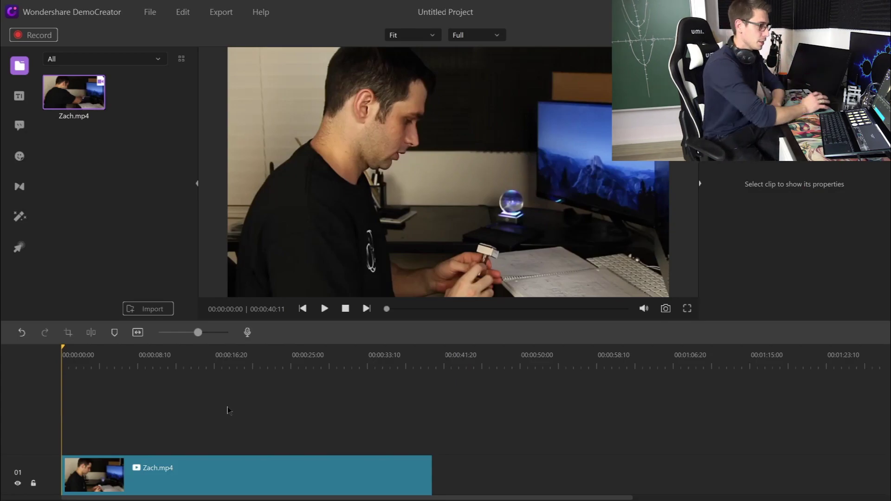
Step: Import Lazy_Boy_Blues.mp3 and place it on the timeline above the video
left_click(137, 309)
left_click(153, 322)
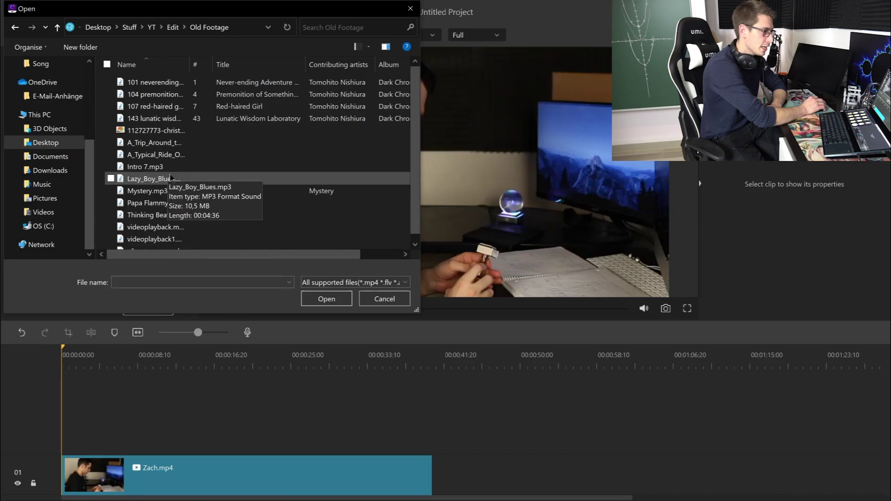
double_click(171, 178)
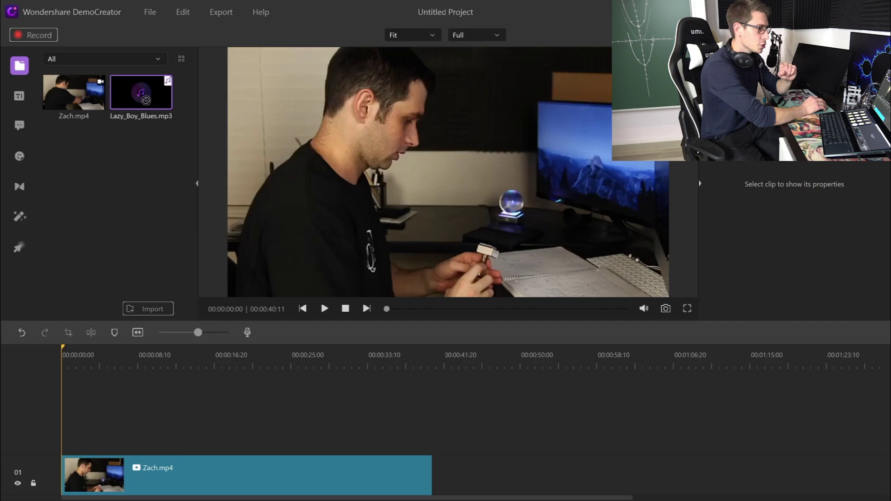
left_click_drag(103, 312, 67, 422)
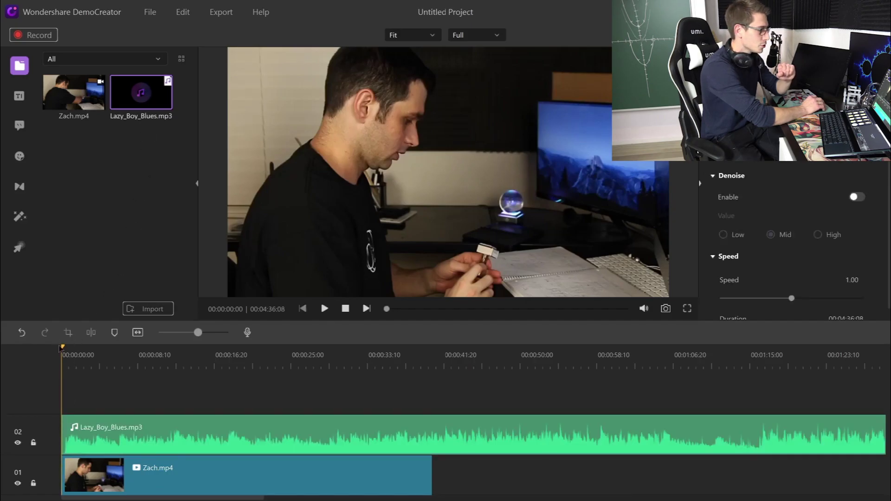
Step: Trim the music to end with Zach.mp4 at 00:00:40:12 and return the playhead to the start
left_click_drag(61, 349, 433, 410)
left_click(93, 334)
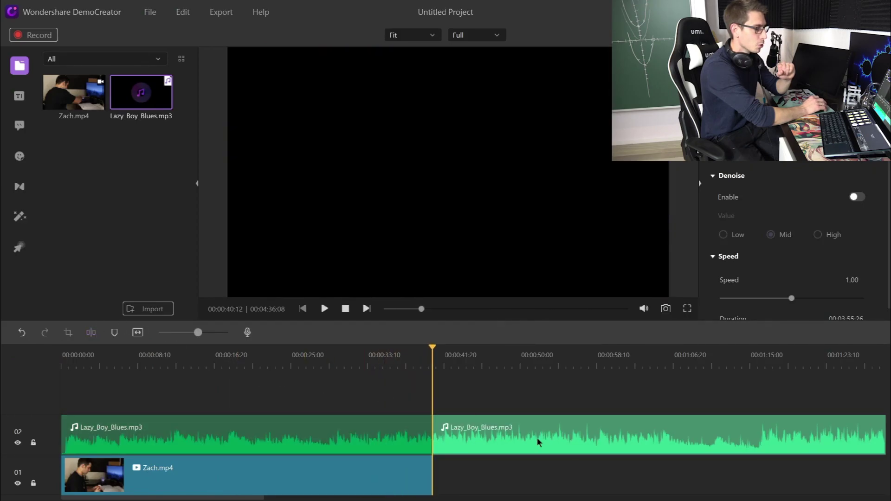
key("Delete")
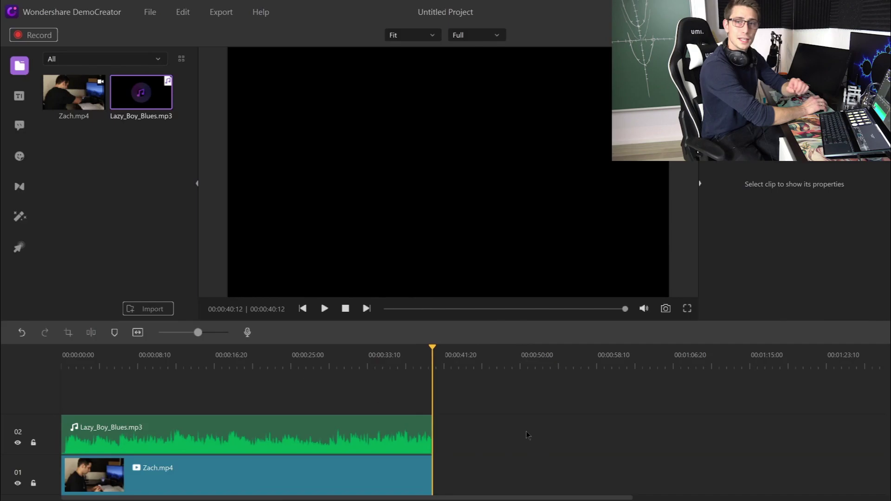
left_click(133, 355)
left_click(302, 308)
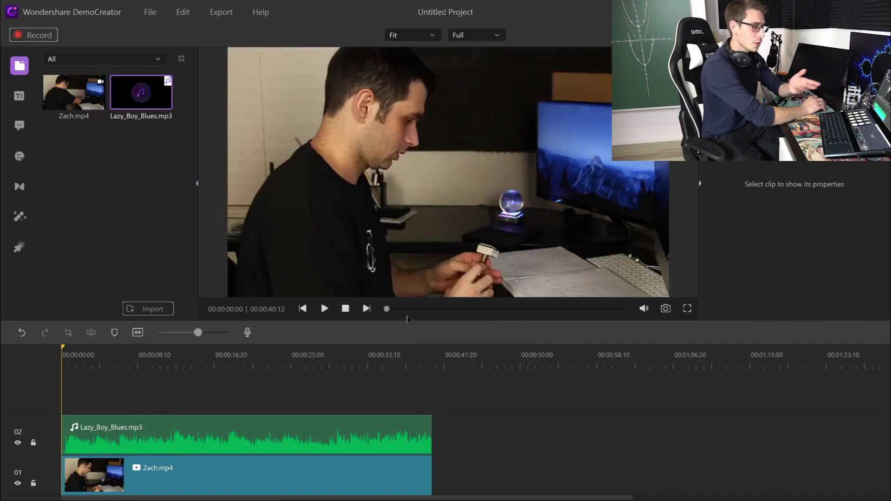
Step: Play the project to preview Zach.mp4 with the music
left_click(325, 309)
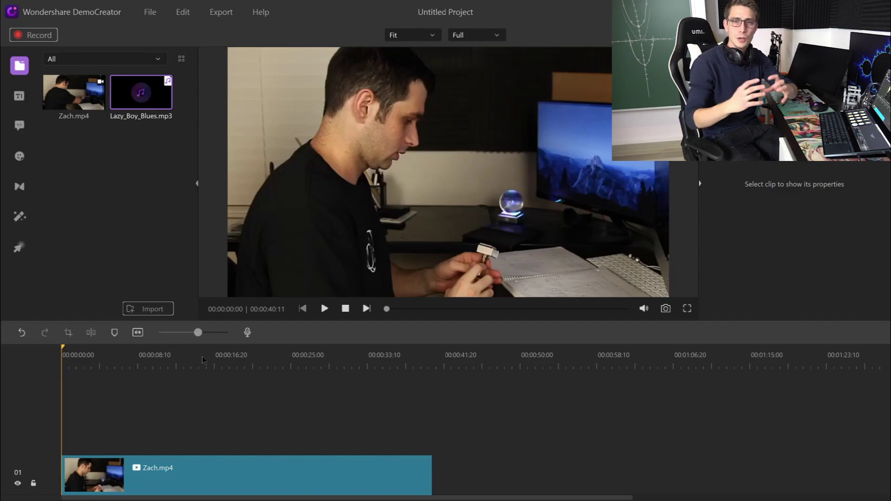
Step: Record a roughly 8-second voiceover with the Realtek microphone, adding Rec_17.49.57 to track 02
left_click(162, 286)
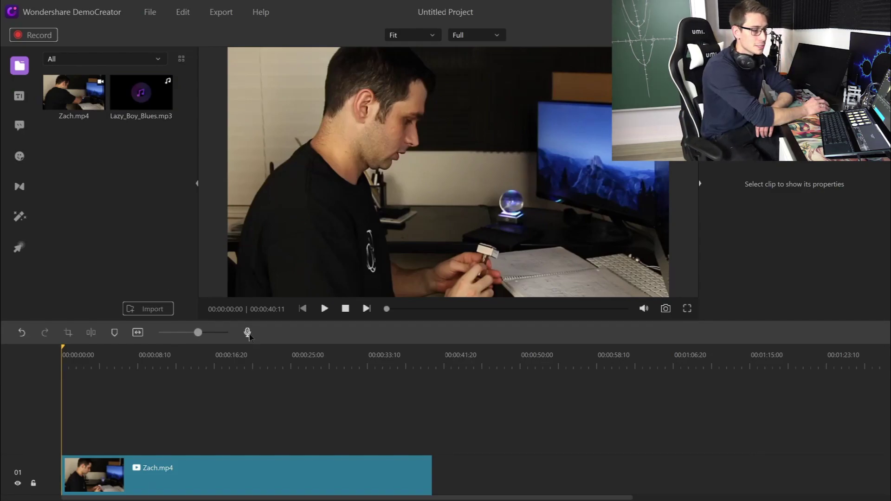
left_click(248, 332)
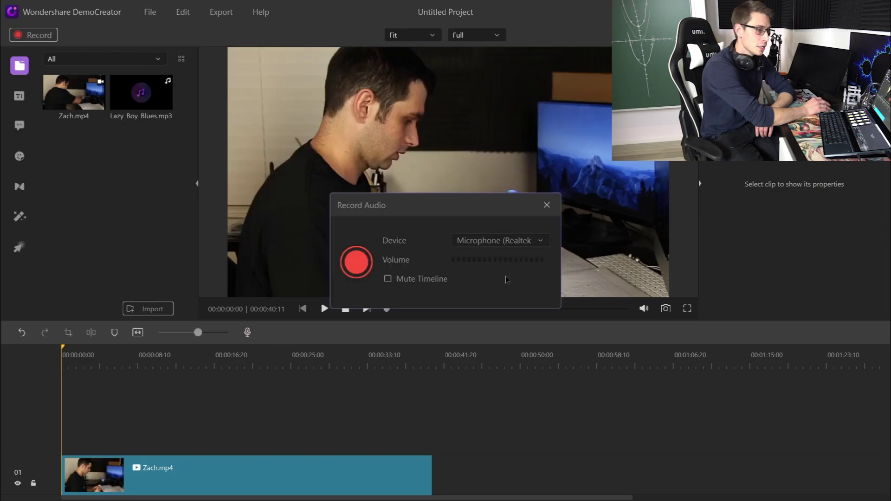
left_click(511, 240)
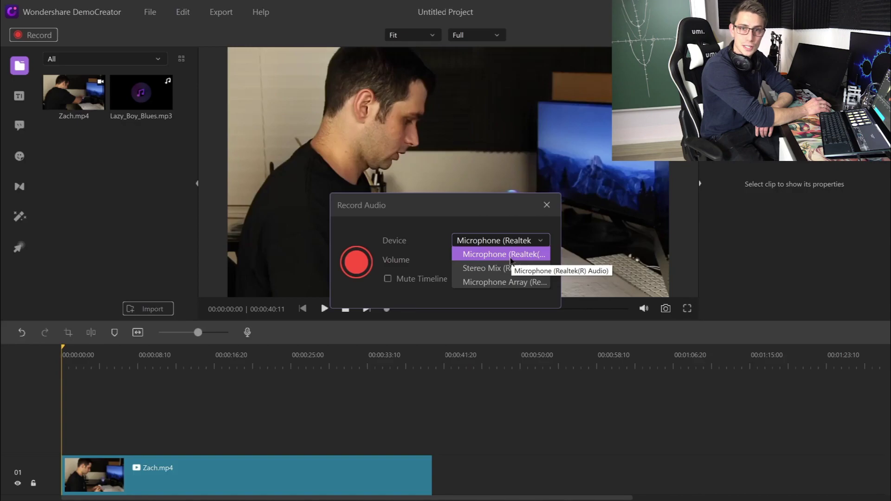
left_click(510, 258)
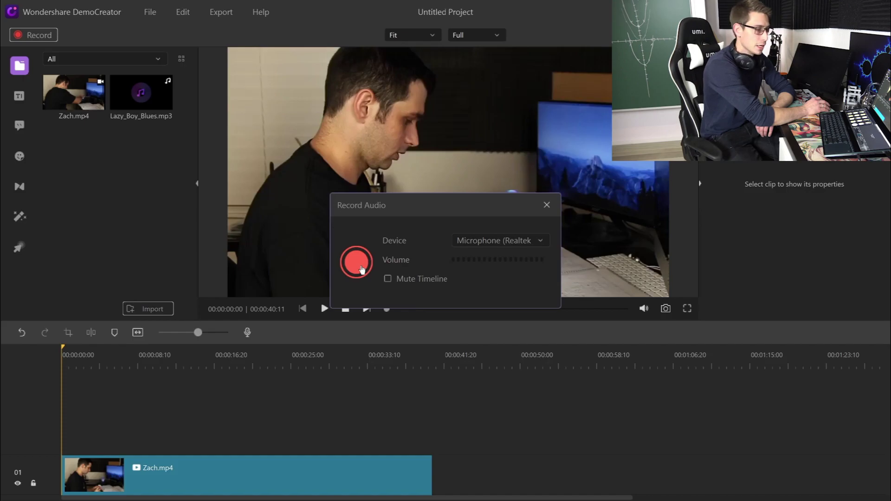
left_click(362, 270)
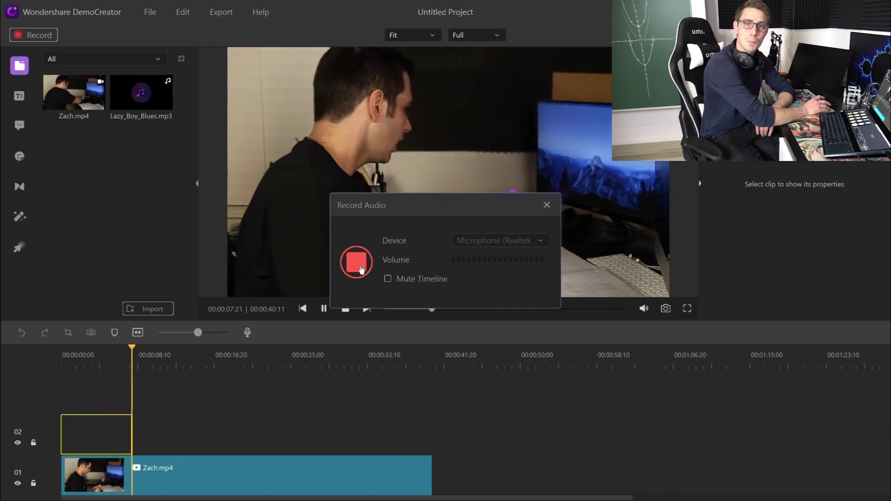
left_click(360, 269)
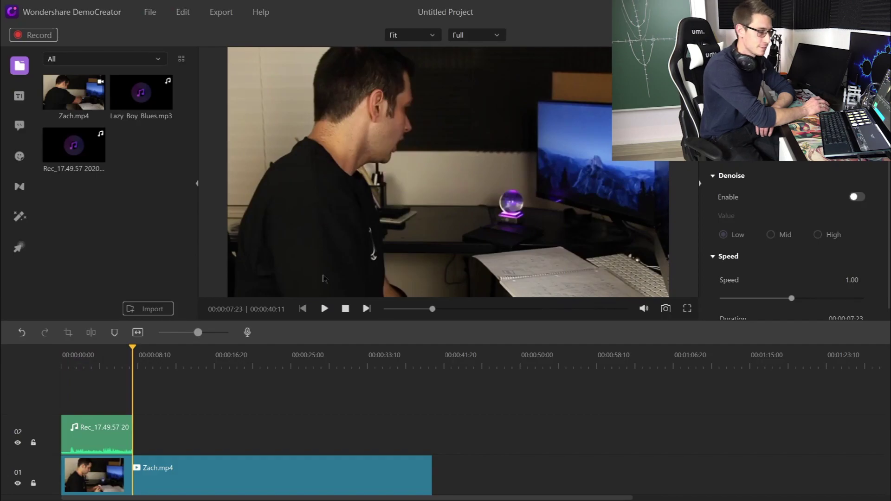
left_click_drag(130, 358, 61, 358)
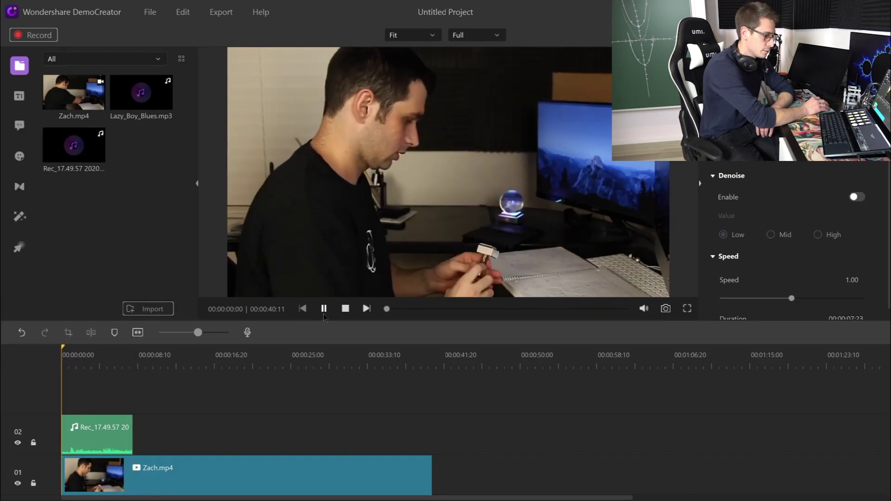